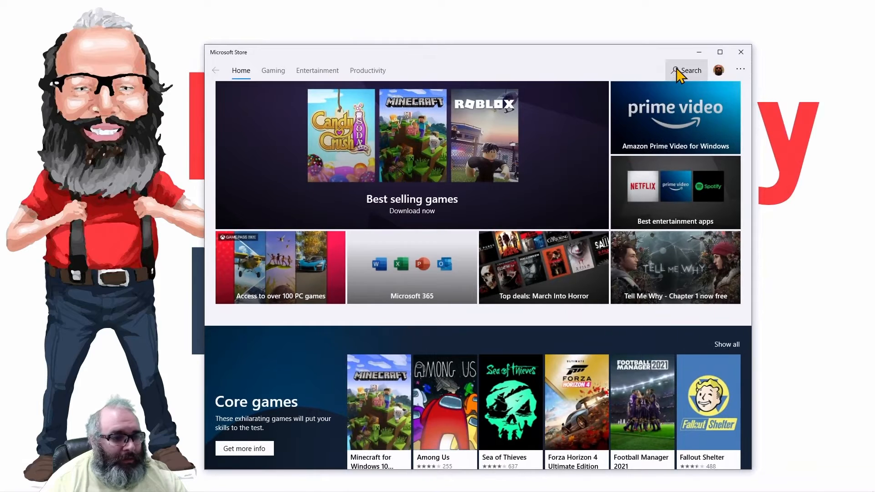
# - Search the Microsoft Store for 'putty' to list apps like Putty (Unofficial)
pyautogui.click(681, 70)
pyautogui.write('putty')
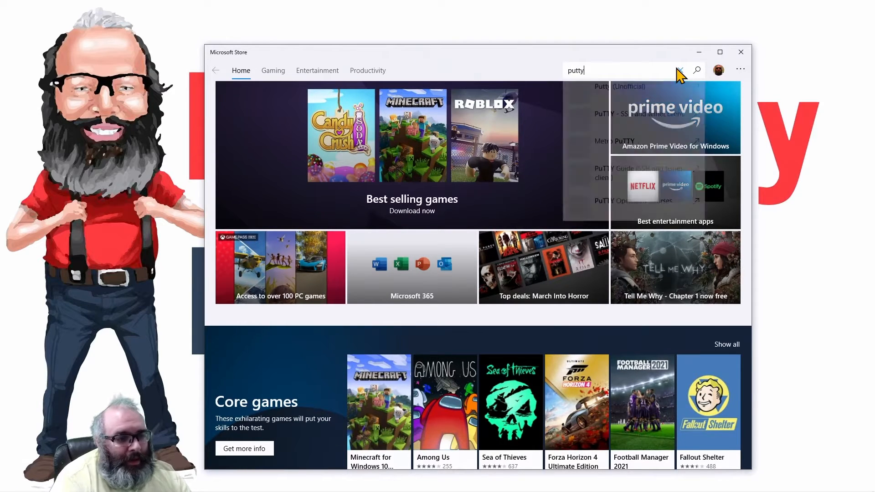
pyautogui.press('Return')
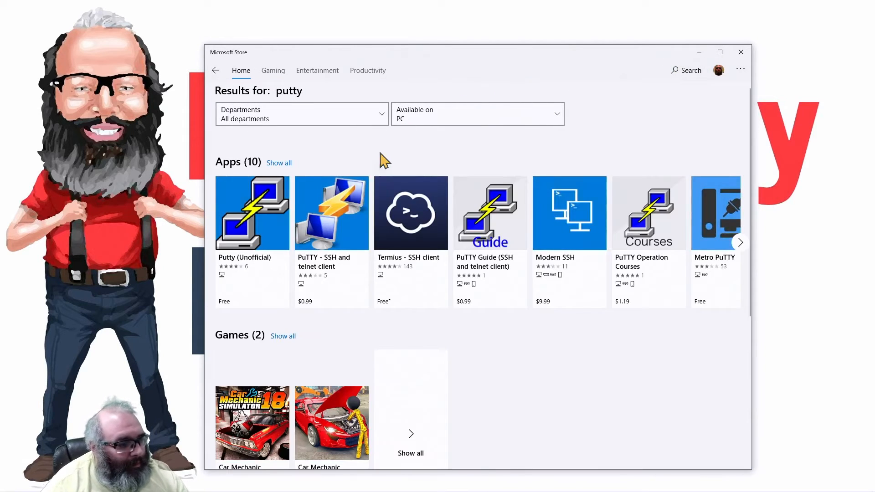
# - Install Putty (Unofficial) from its Store page, launch it, and close the Store
pyautogui.click(246, 239)
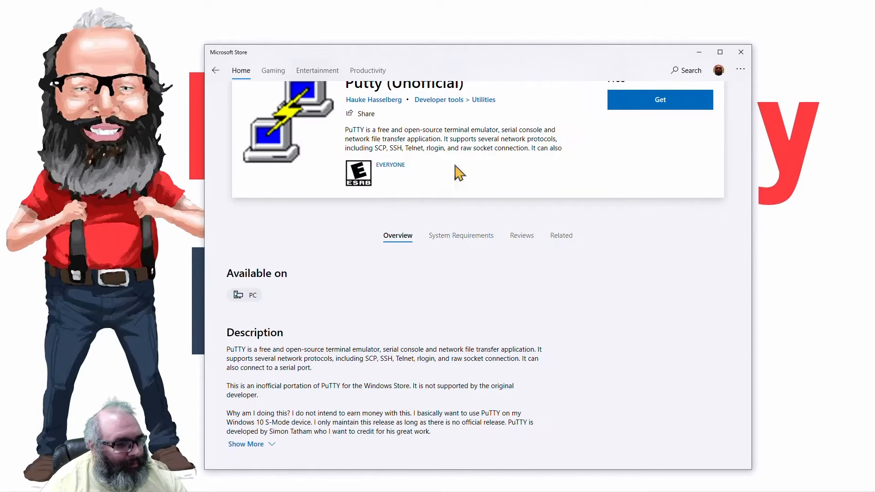
pyautogui.click(664, 126)
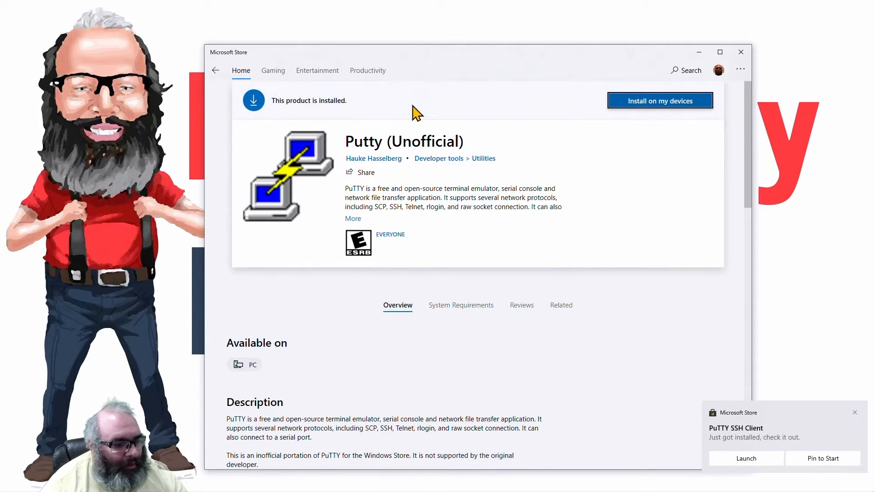
pyautogui.click(754, 459)
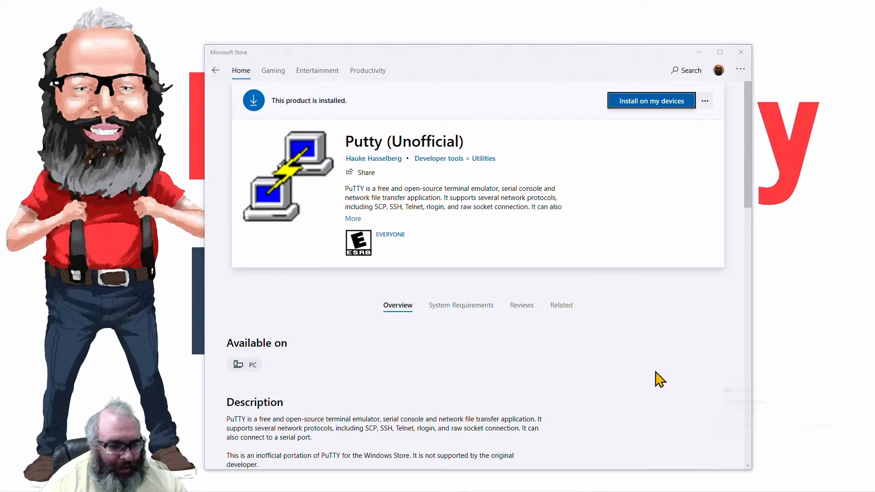
pyautogui.click(592, 197)
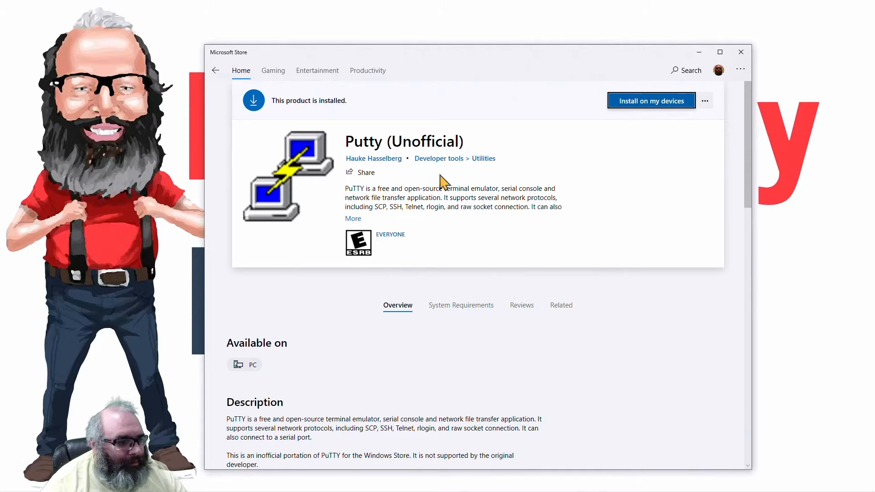
pyautogui.click(741, 52)
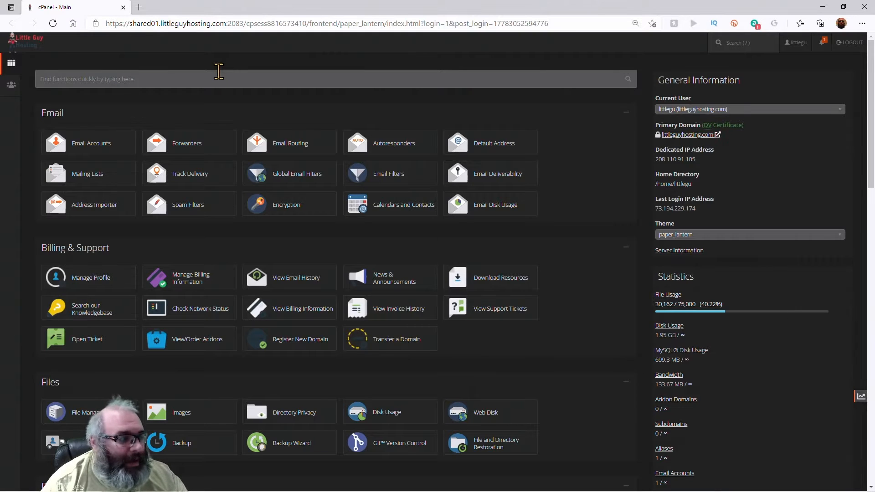
# - Search cPanel for 'ssh', go to SSH Access > Manage SSH Keys, and start generating a key
pyautogui.scroll(-5, 210, 130)
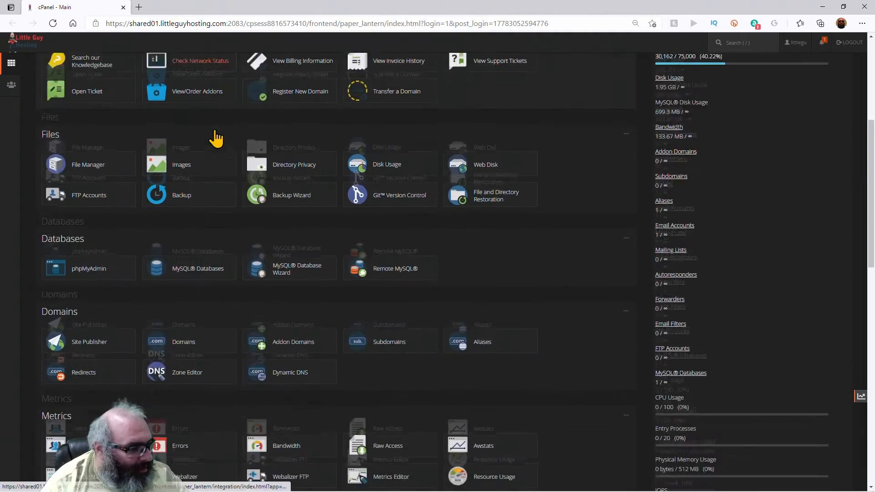
pyautogui.scroll(-4, 216, 139)
pyautogui.scroll(10, 215, 136)
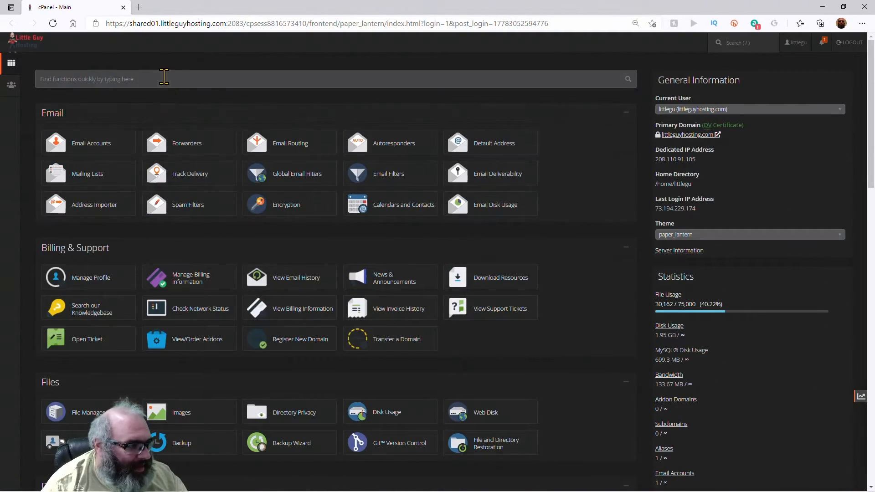
pyautogui.click(164, 77)
pyautogui.write('ssh')
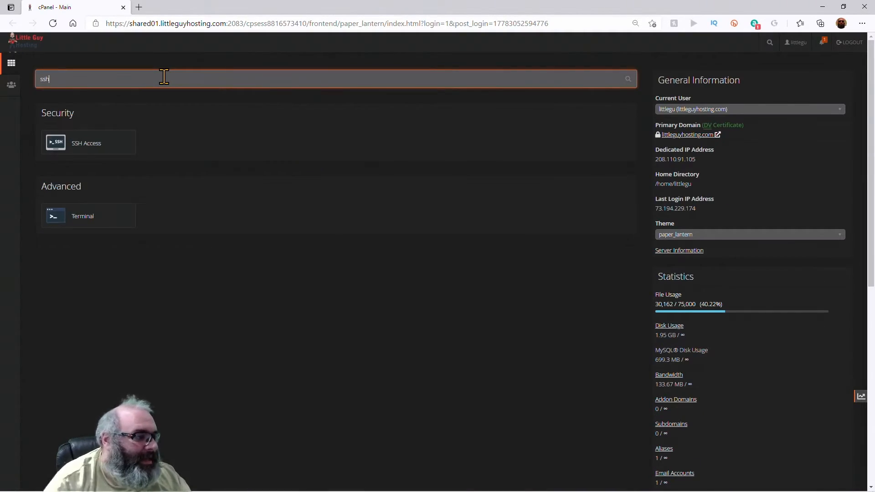
pyautogui.click(85, 149)
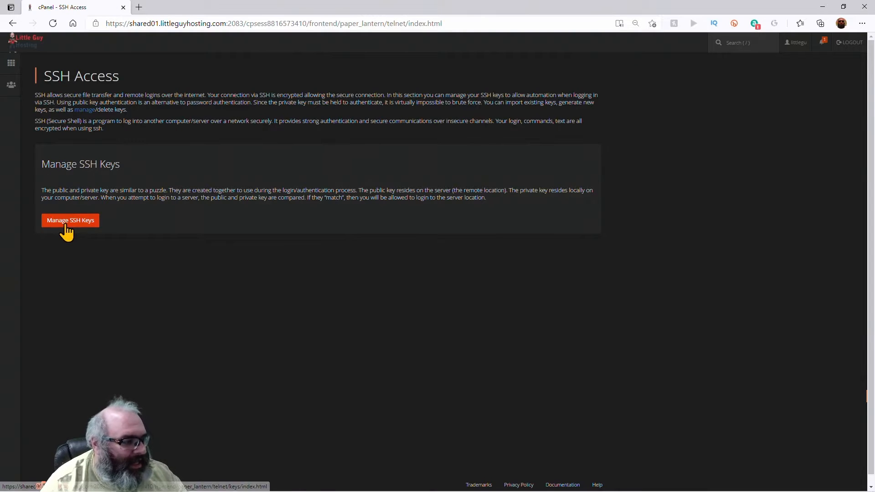
pyautogui.click(65, 226)
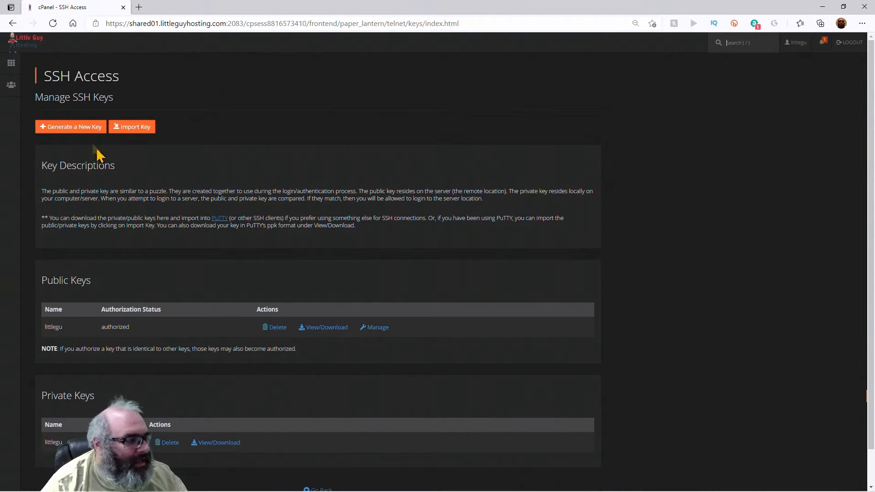
pyautogui.click(85, 128)
# - Enter the key name littleguyexample and a key password, copying it into Reenter Password
pyautogui.click(132, 167)
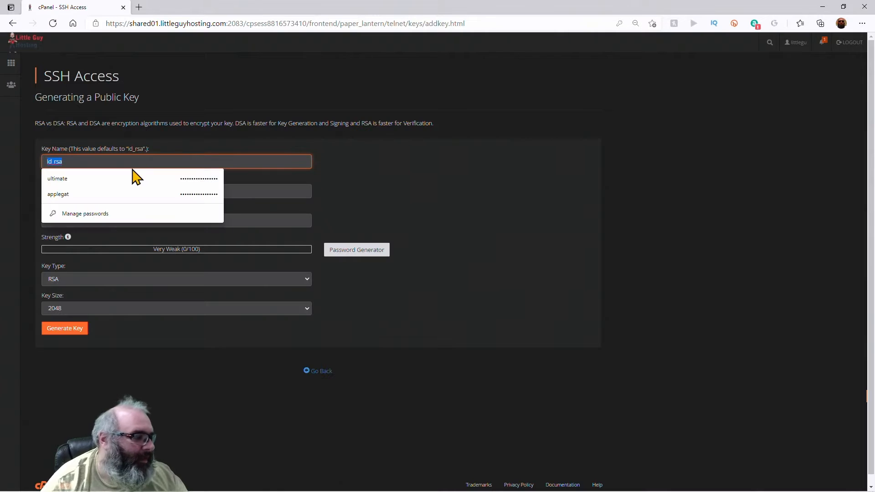
pyautogui.write('littleguyexample')
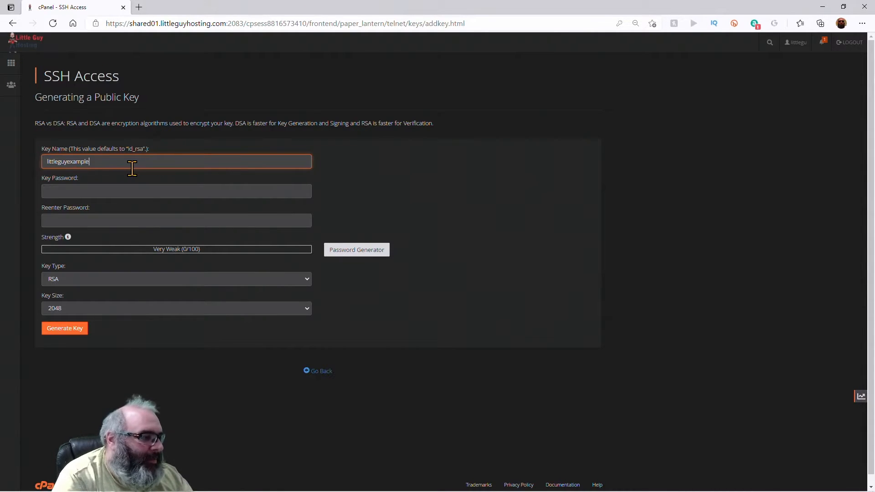
pyautogui.press('Tab')
pyautogui.write('p')
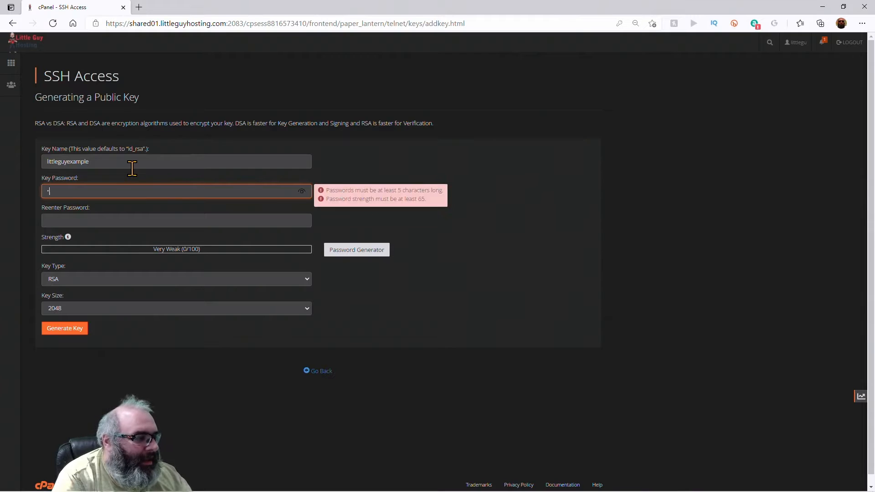
pyautogui.write('••••••')
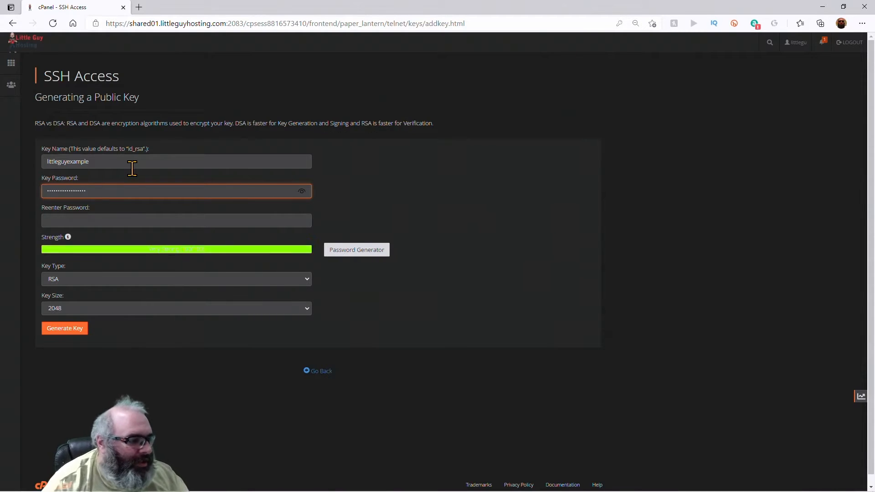
pyautogui.click(301, 191)
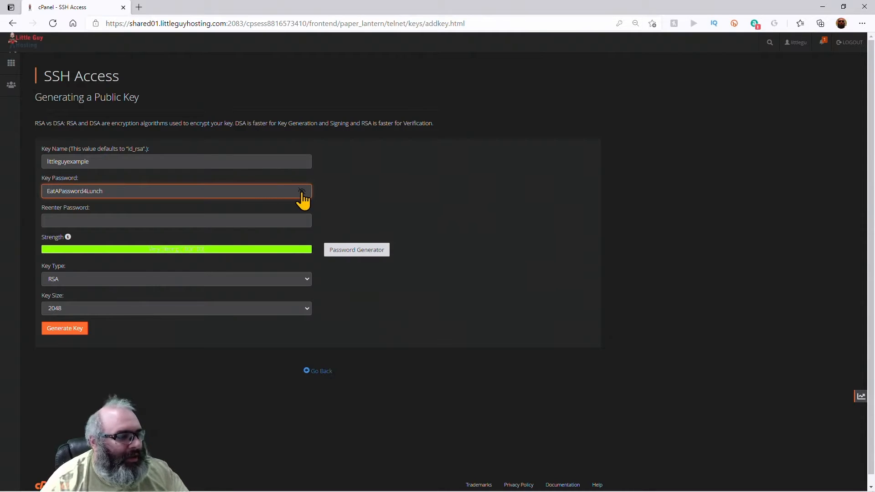
pyautogui.doubleClick(253, 195)
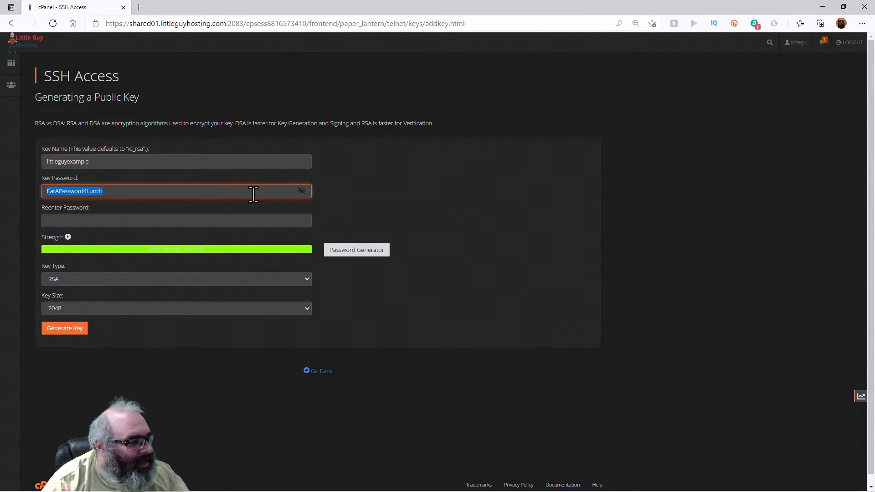
pyautogui.click(220, 221)
pyautogui.hotkey('ctrl', 'v')
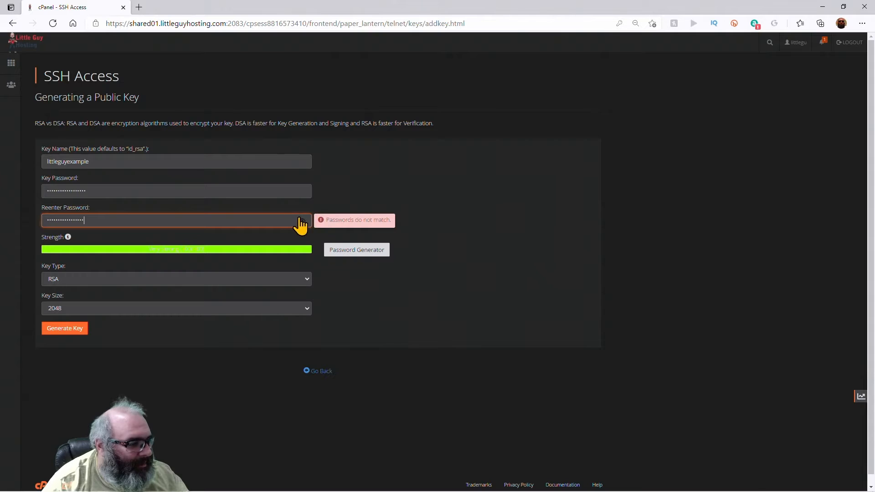
pyautogui.click(301, 220)
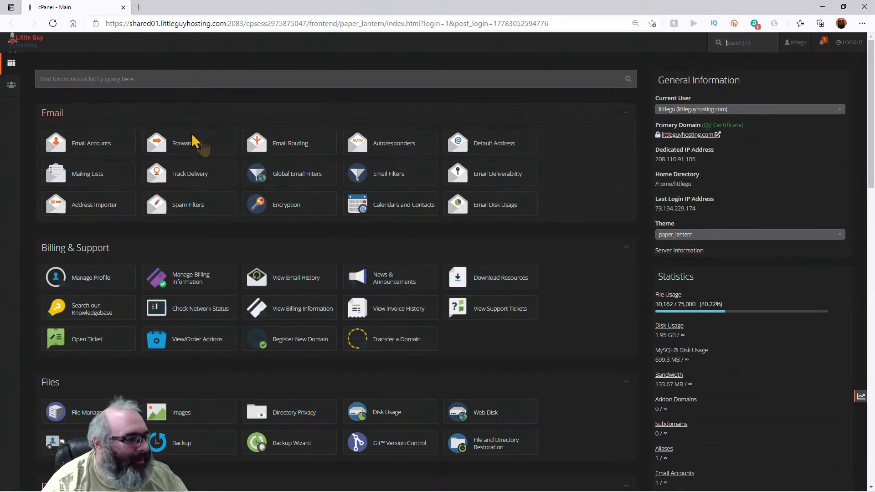
# - Return to SSH Access > Manage SSH Keys and open the Generate a New Key form
pyautogui.click(160, 75)
pyautogui.write('ssh')
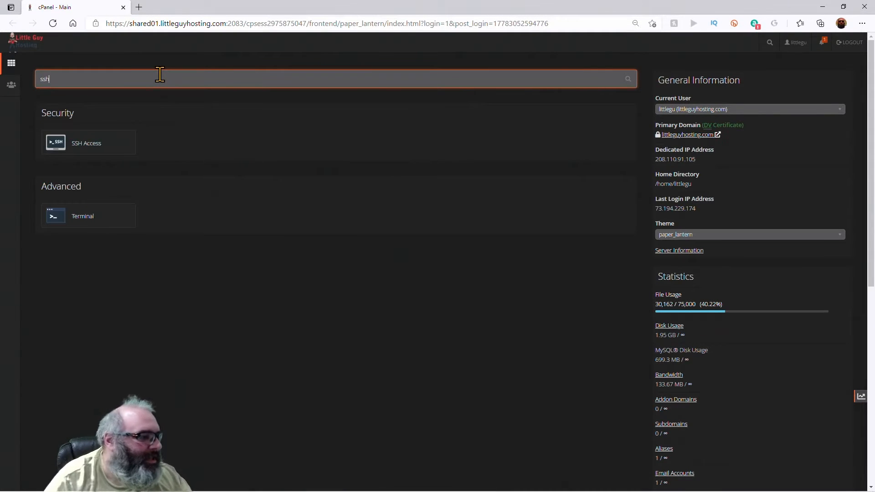
pyautogui.click(74, 144)
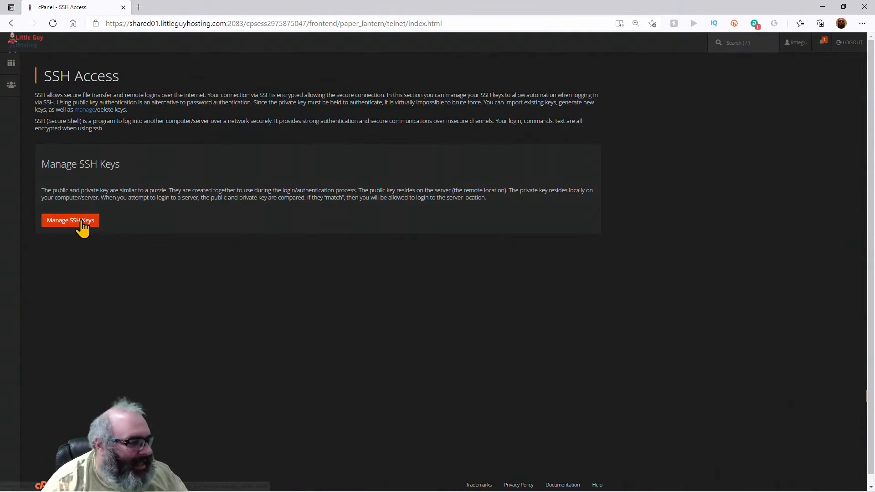
pyautogui.click(81, 221)
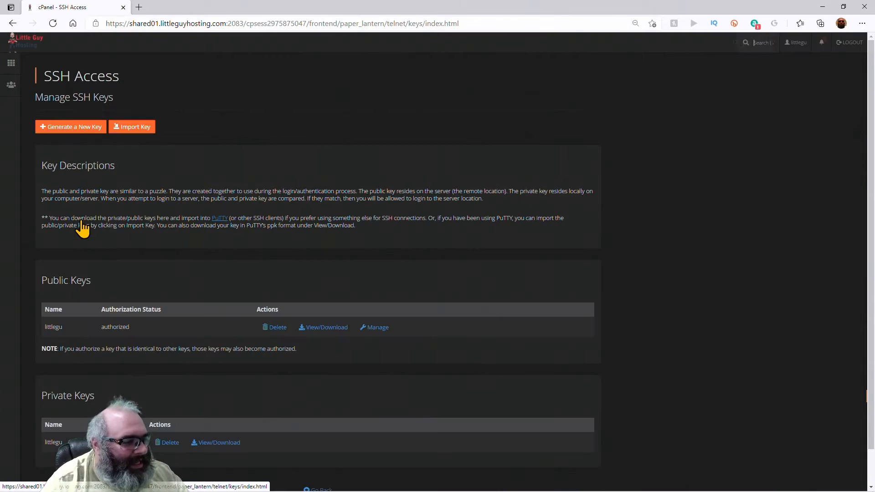
pyautogui.click(76, 130)
# - Name the key LittleGuyExample and enter its password, copying it to the clipboard
pyautogui.click(122, 160)
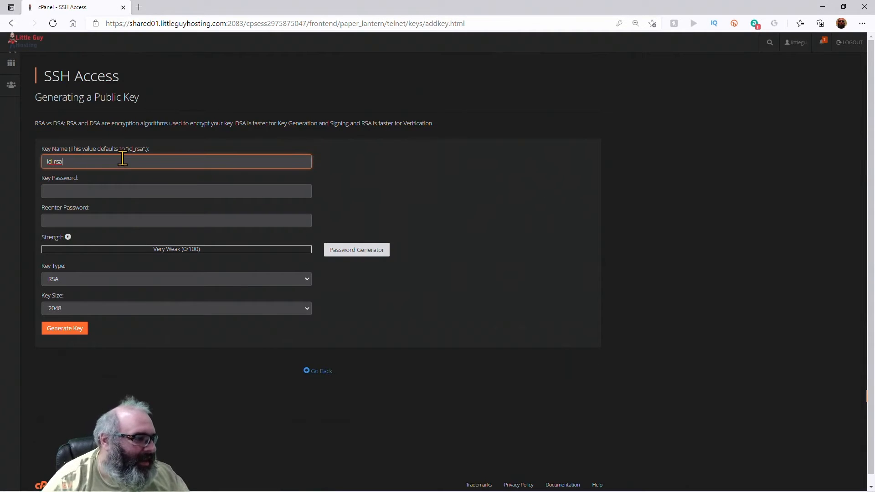
pyautogui.write('Lit')
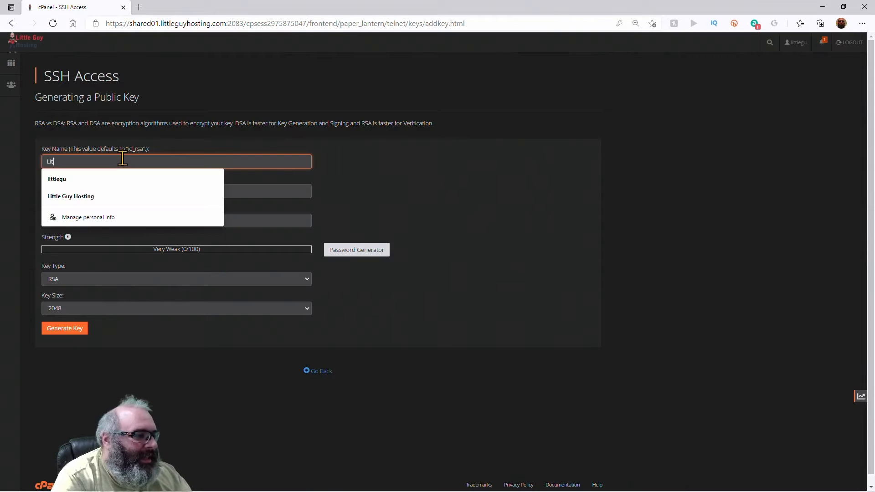
pyautogui.write('tleGuyExample')
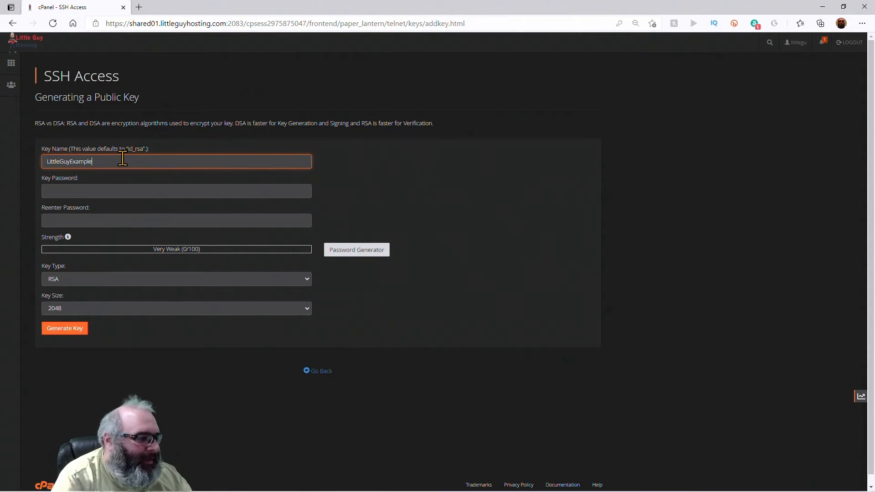
pyautogui.press('Tab')
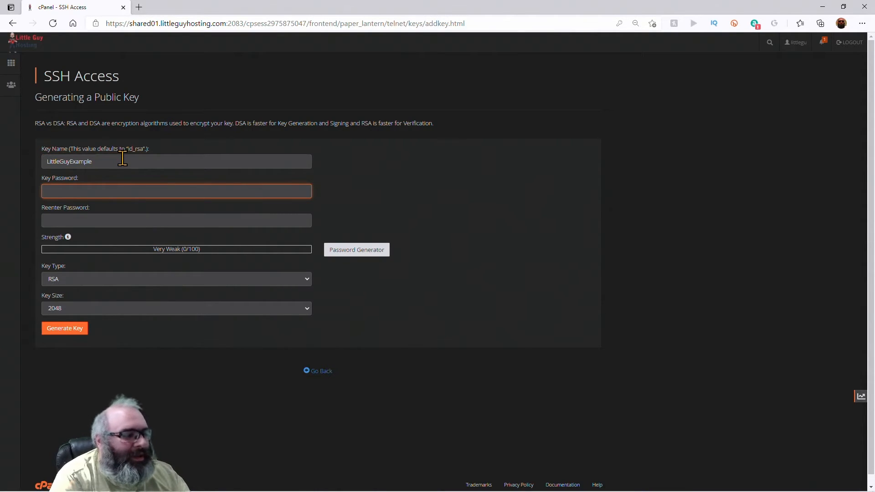
pyautogui.write('p')
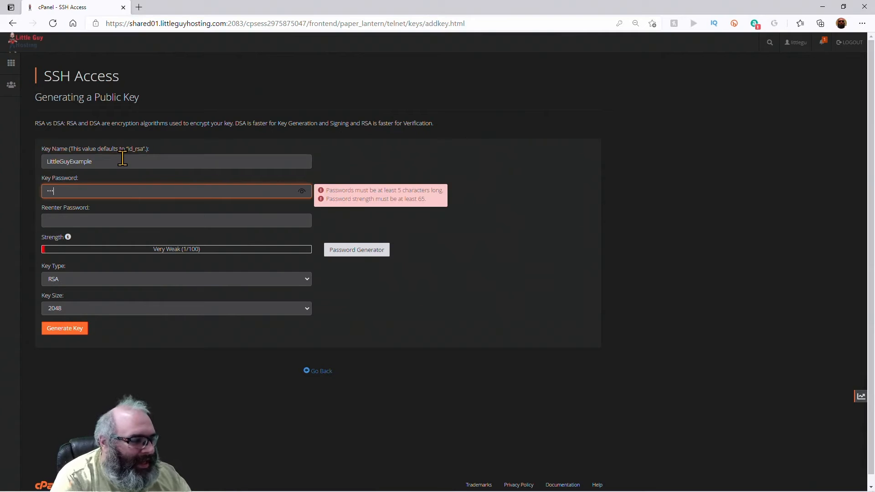
pyautogui.write('assw')
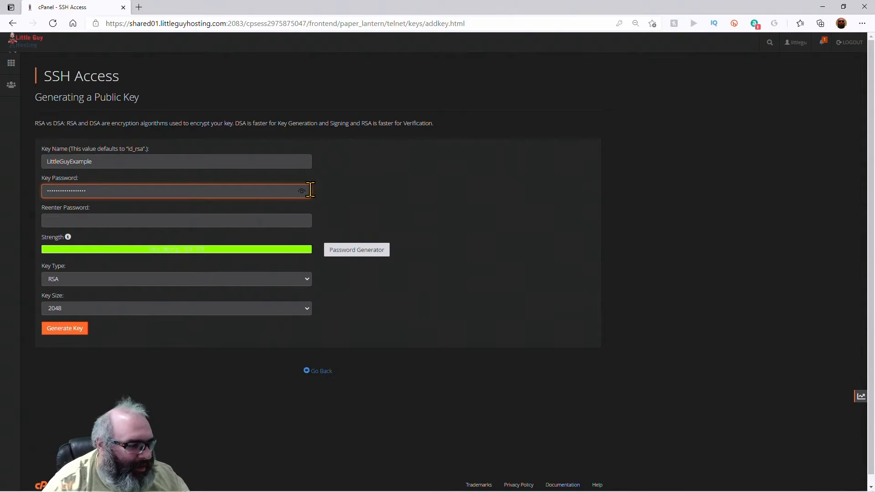
pyautogui.click(302, 191)
pyautogui.hotkey('ctrl', 'a')
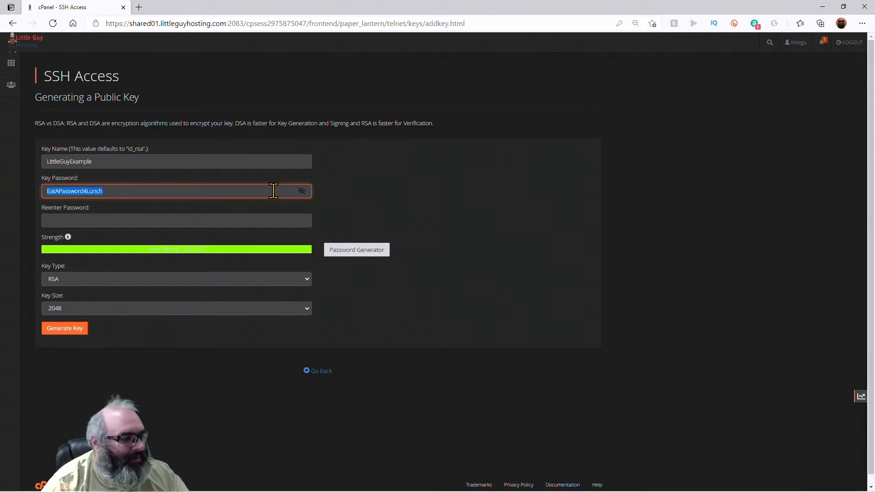
pyautogui.rightClick(79, 196)
pyautogui.click(78, 192)
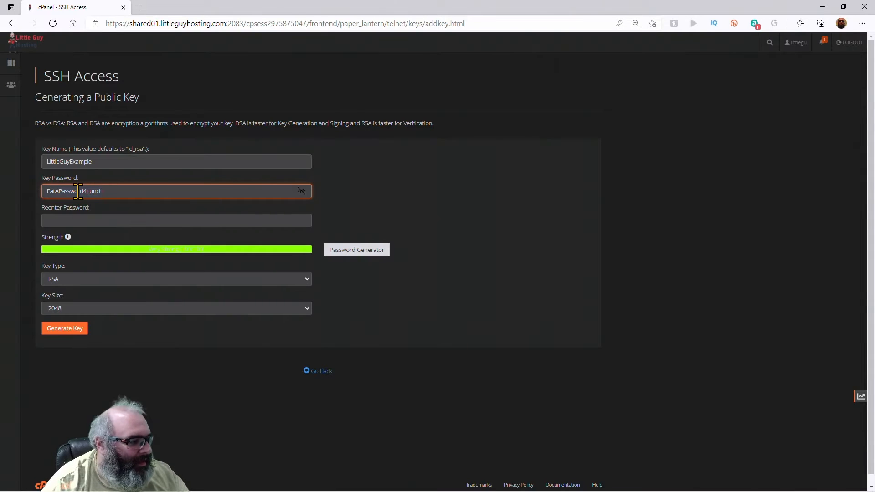
pyautogui.doubleClick(78, 192)
pyautogui.rightClick(78, 192)
pyautogui.click(98, 238)
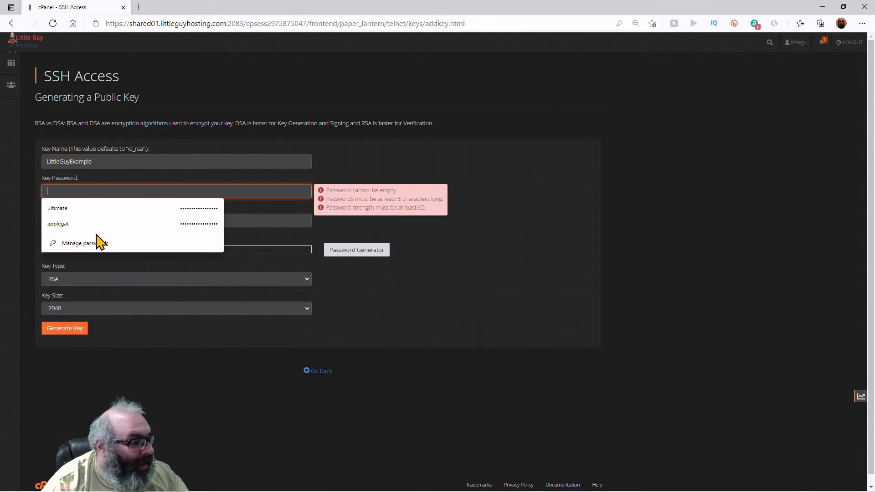
pyautogui.hotkey('ctrl', 'v')
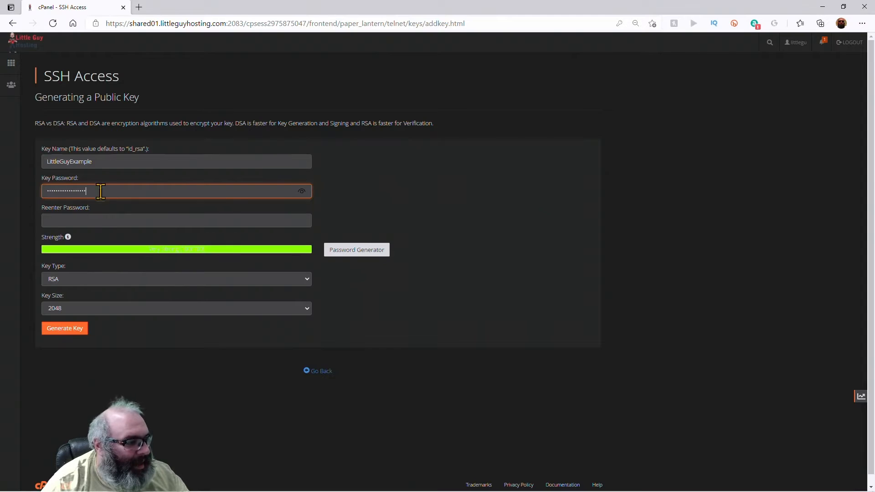
# - Paste the password into Reenter Password, check both match, and generate the RSA 2048 key
pyautogui.click(102, 221)
pyautogui.hotkey('ctrl', 'v')
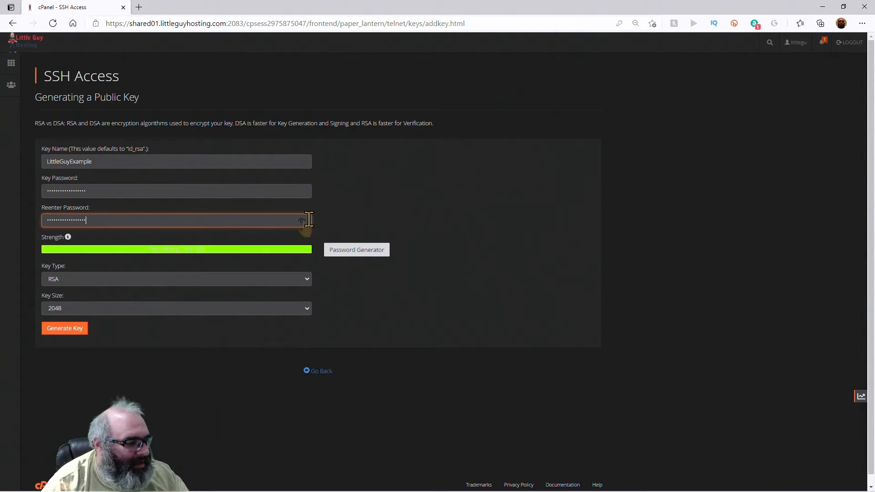
pyautogui.click(302, 220)
pyautogui.click(247, 187)
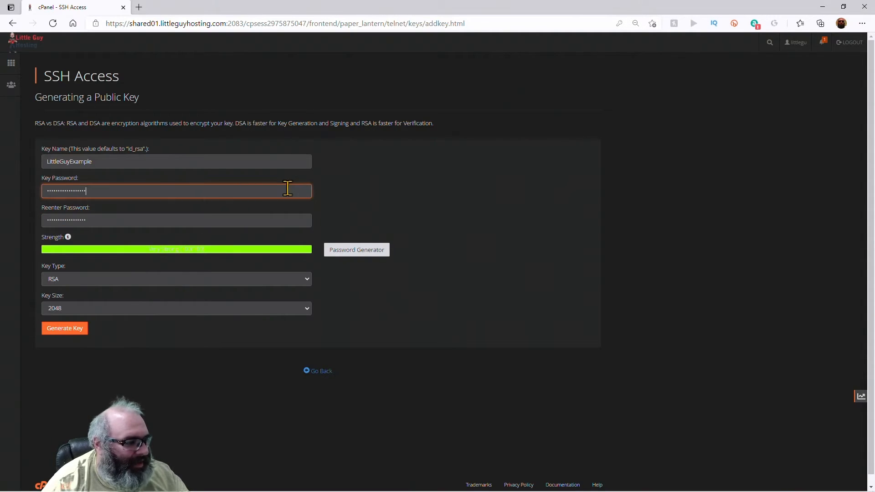
pyautogui.doubleClick(260, 189)
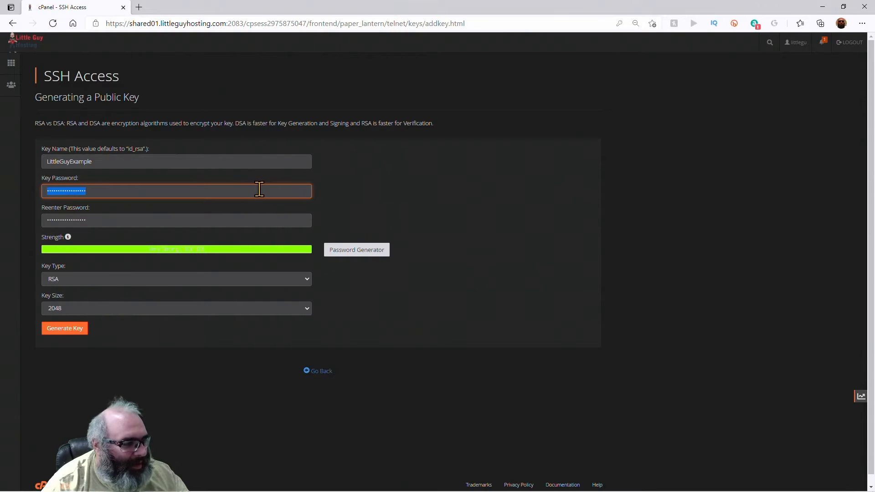
pyautogui.click(207, 189)
pyautogui.doubleClick(228, 188)
pyautogui.click(230, 189)
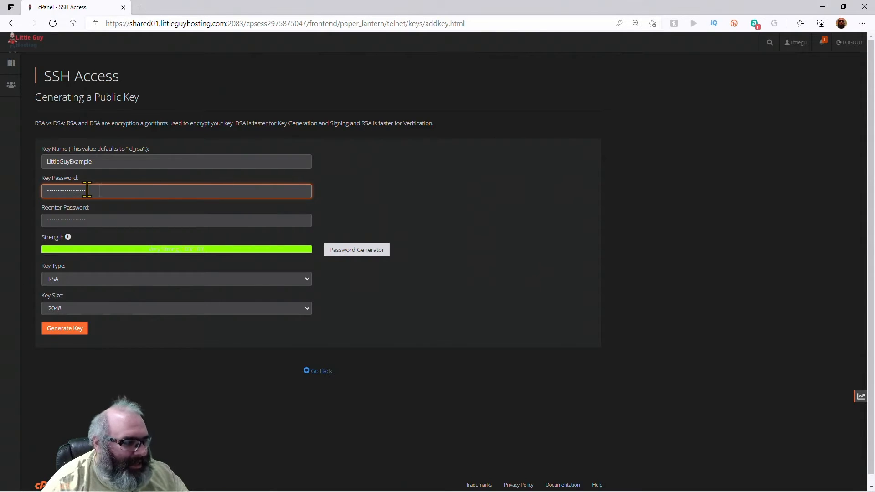
pyautogui.click(150, 210)
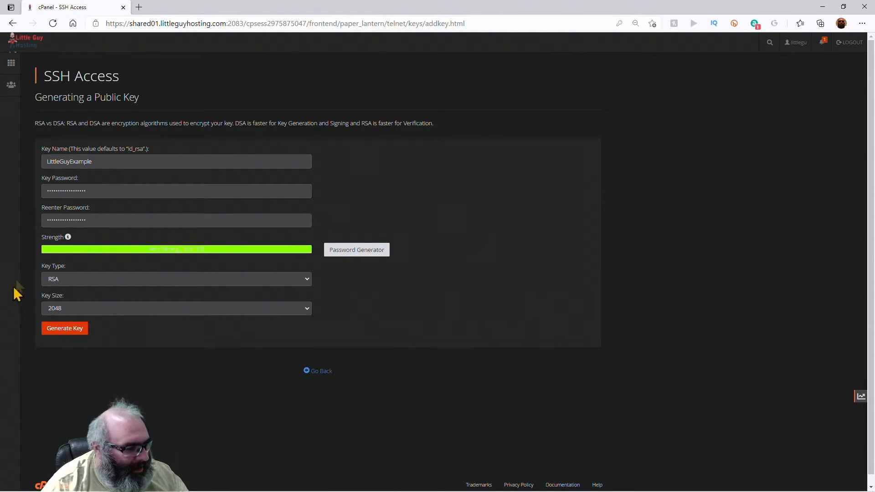
pyautogui.click(65, 332)
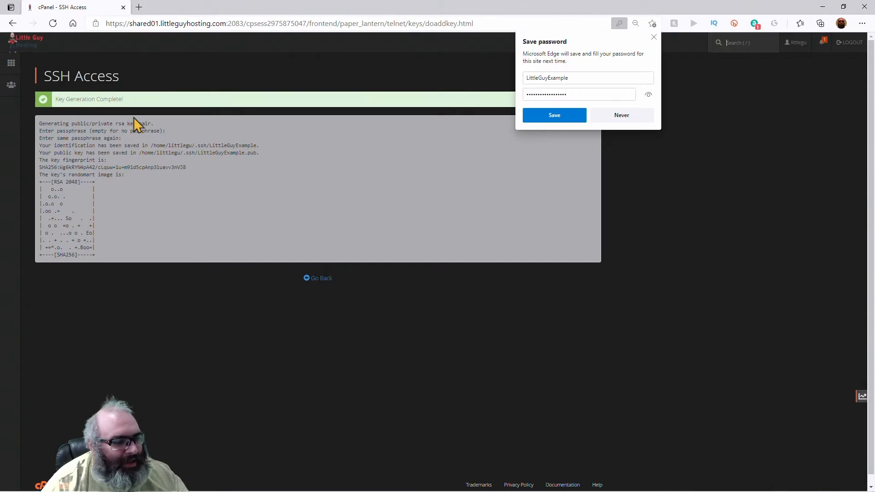
# - Authorize the LittleGuyExample public key under Public Keys and go back to the key list
pyautogui.click(322, 278)
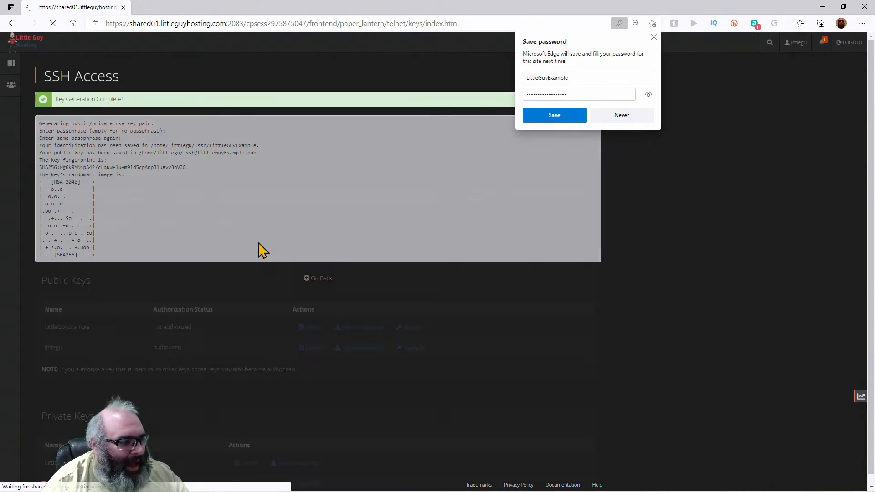
pyautogui.scroll(-3, 191, 194)
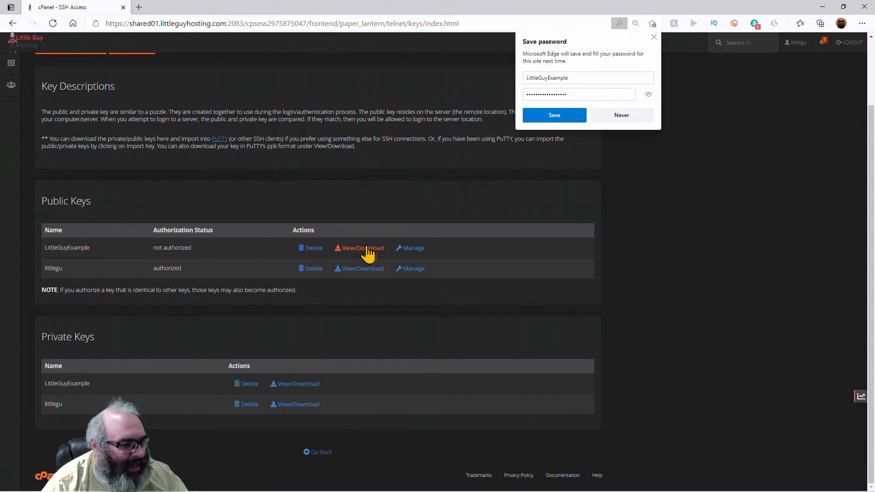
pyautogui.click(413, 250)
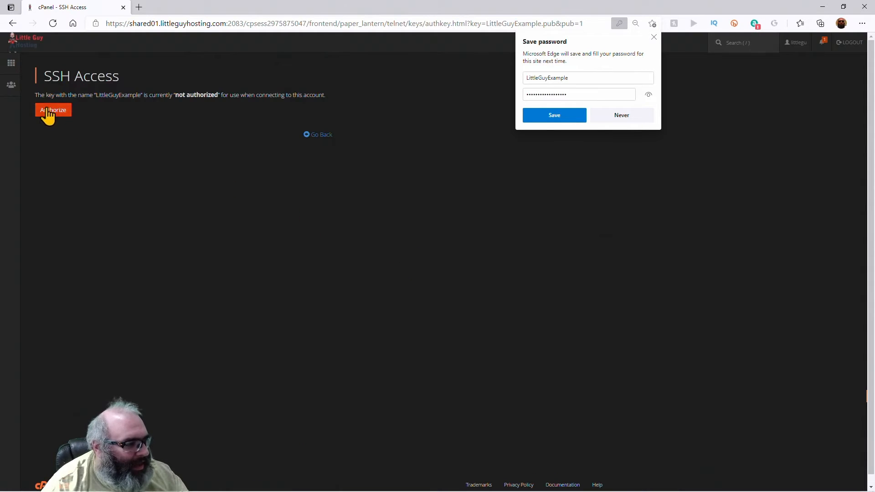
pyautogui.click(50, 112)
pyautogui.click(328, 132)
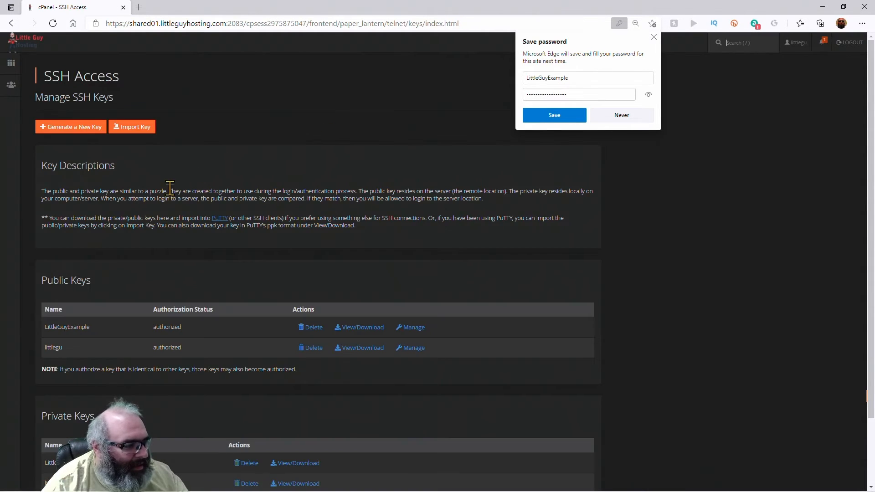
pyautogui.scroll(-3, 174, 196)
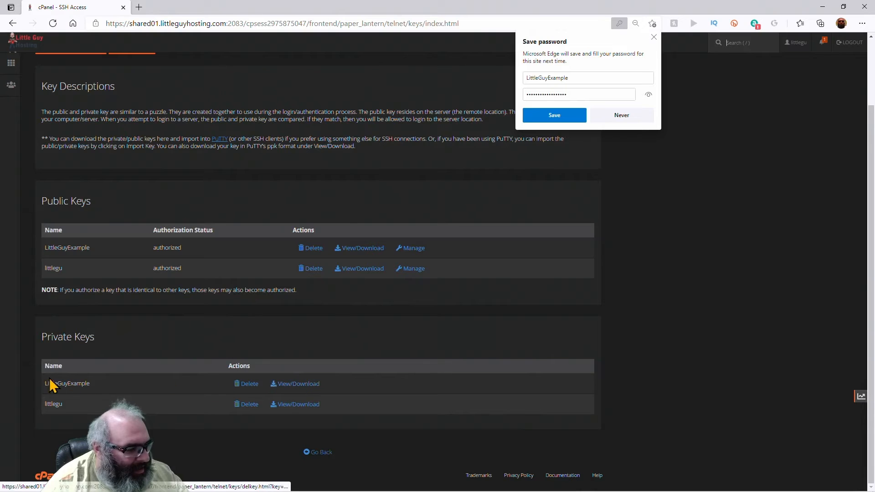
# - Convert the LittleGuyExample private key to PPK with its passphrase and download LittleGuyExample.ppk
pyautogui.click(306, 384)
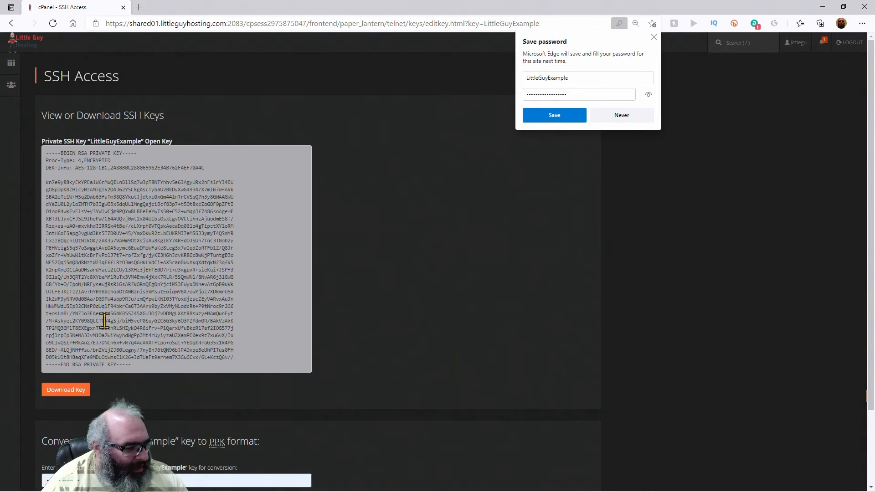
pyautogui.scroll(-2, 104, 318)
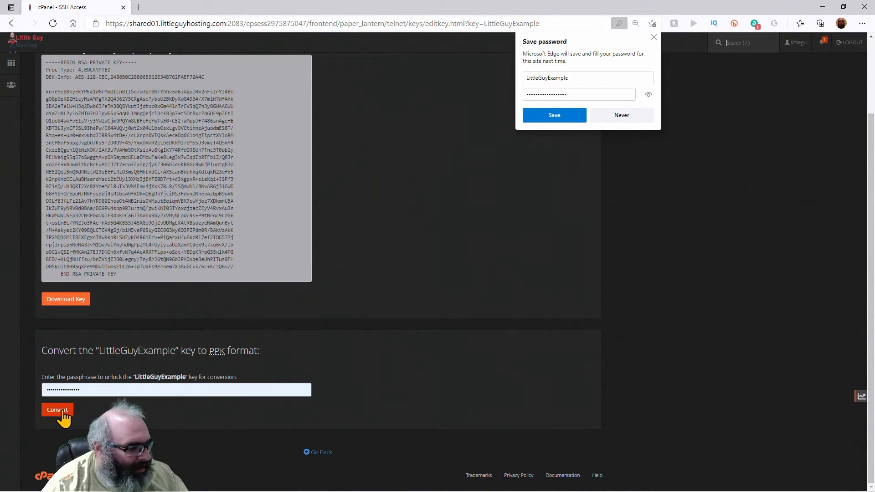
pyautogui.doubleClick(104, 391)
pyautogui.hotkey('ctrl', 'v')
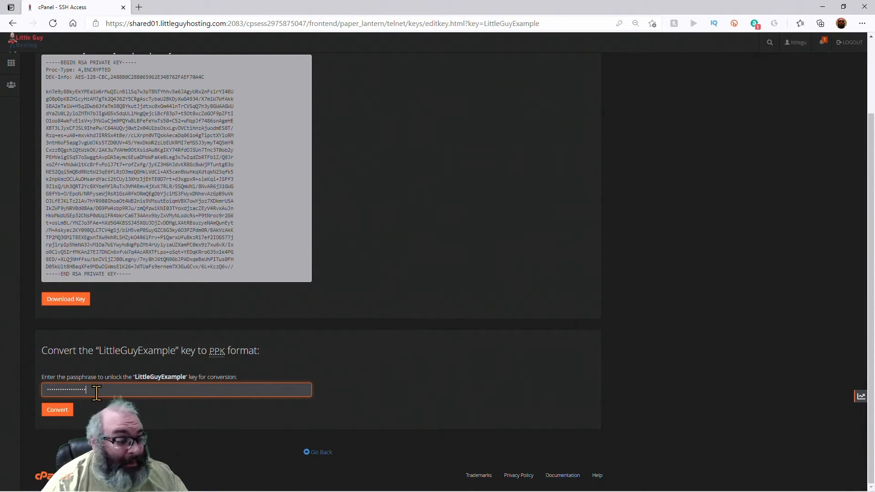
pyautogui.click(64, 409)
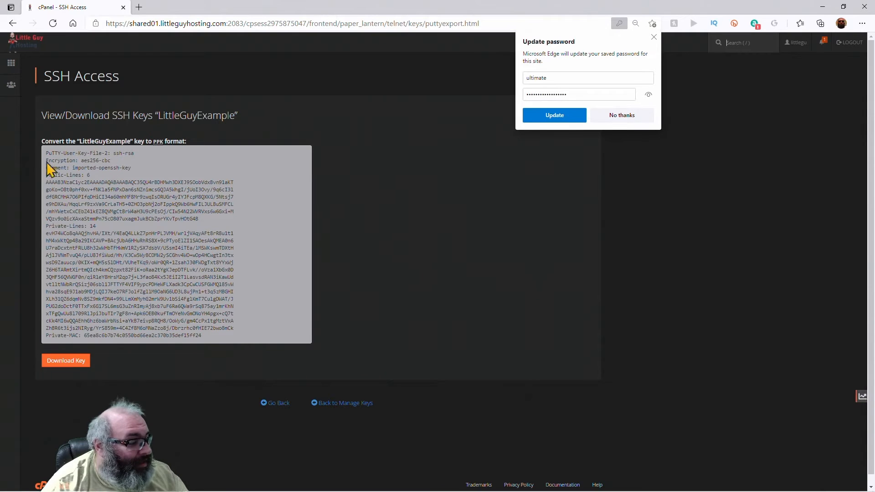
pyautogui.click(70, 361)
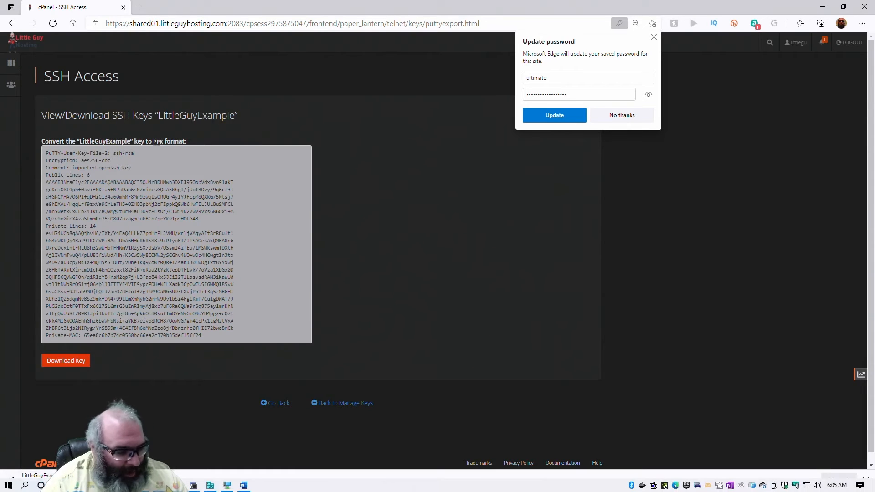
pyautogui.moveTo(187, 486)
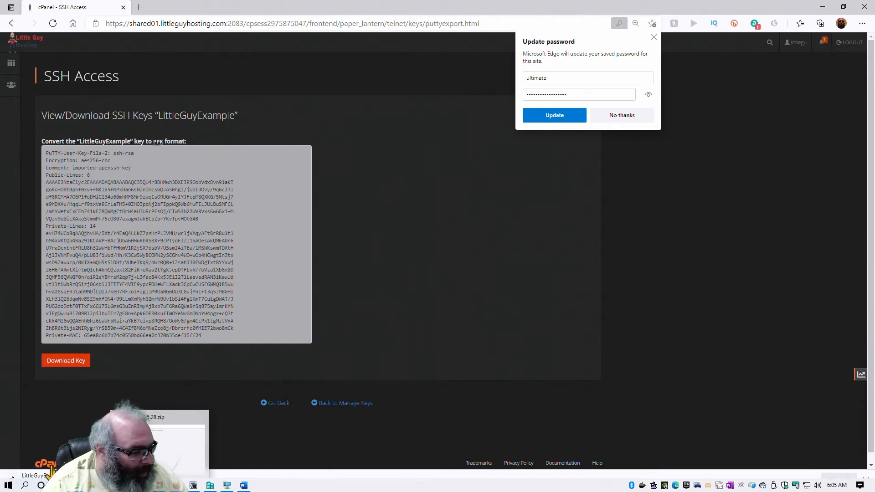
# - Launch PuTTY and enter host shared01.littleguyhosting.com with port 50900
pyautogui.click(8, 486)
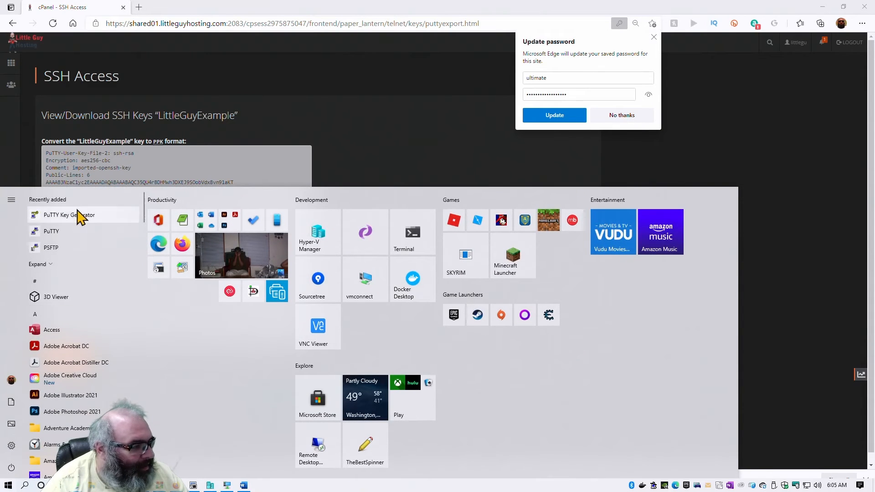
pyautogui.click(69, 232)
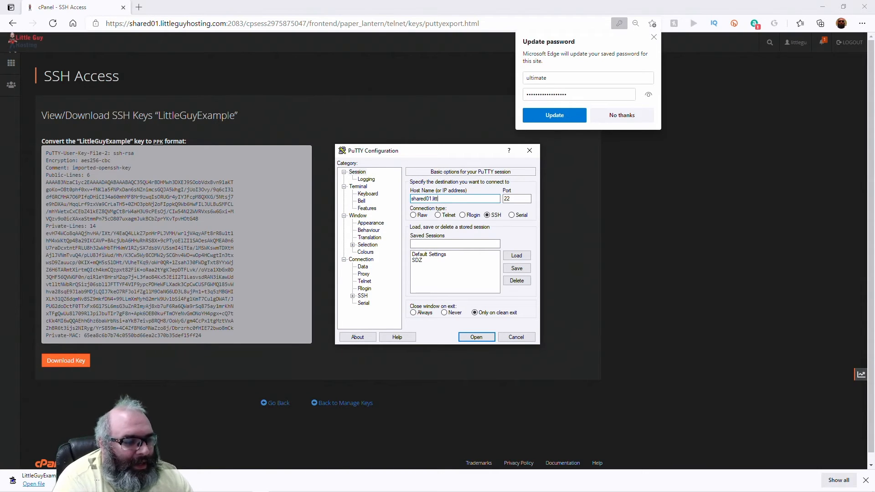
pyautogui.write('com')
pyautogui.press('Tab')
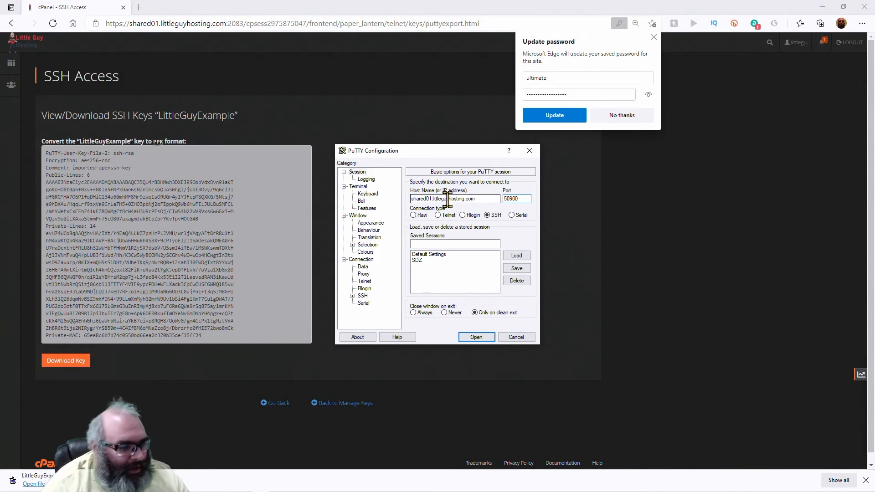
# - Save the connection settings as the session LittleGUyExample
pyautogui.click(473, 244)
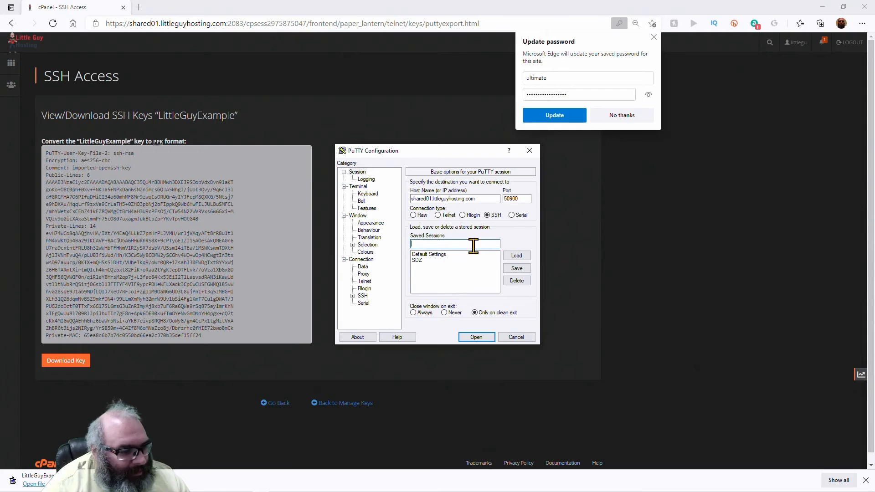
pyautogui.click(431, 299)
pyautogui.click(441, 243)
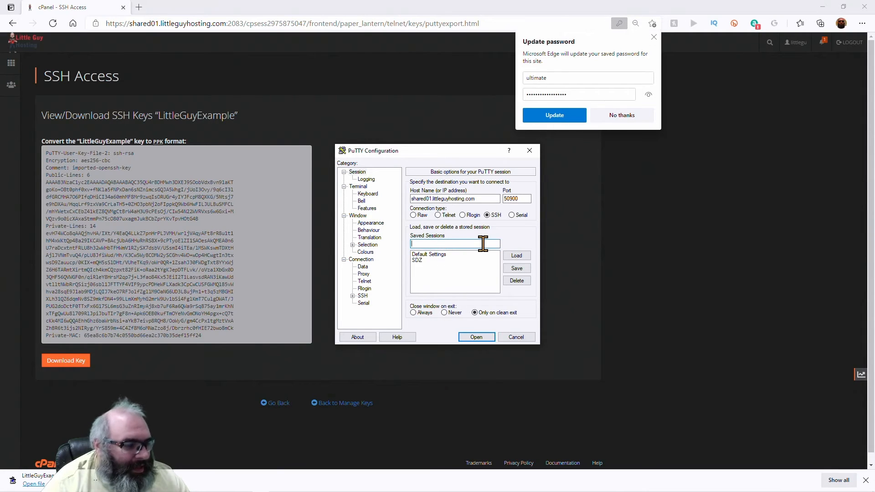
pyautogui.write('LittleGUyExample')
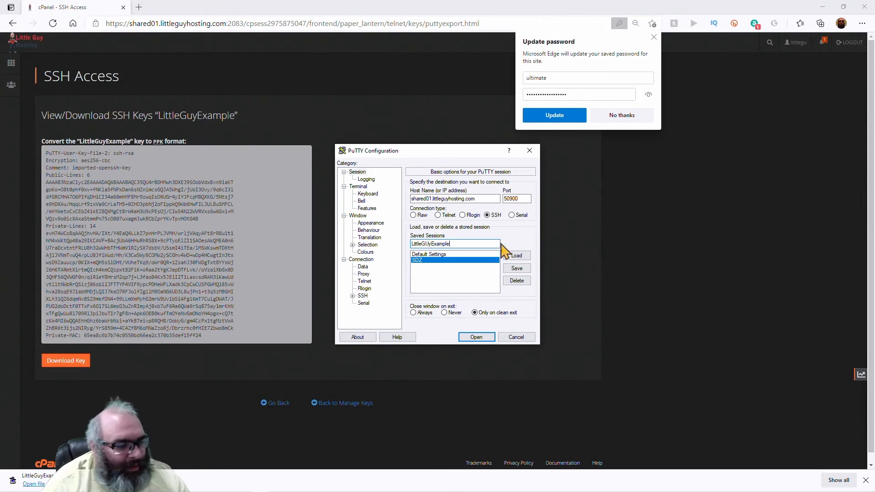
pyautogui.click(517, 268)
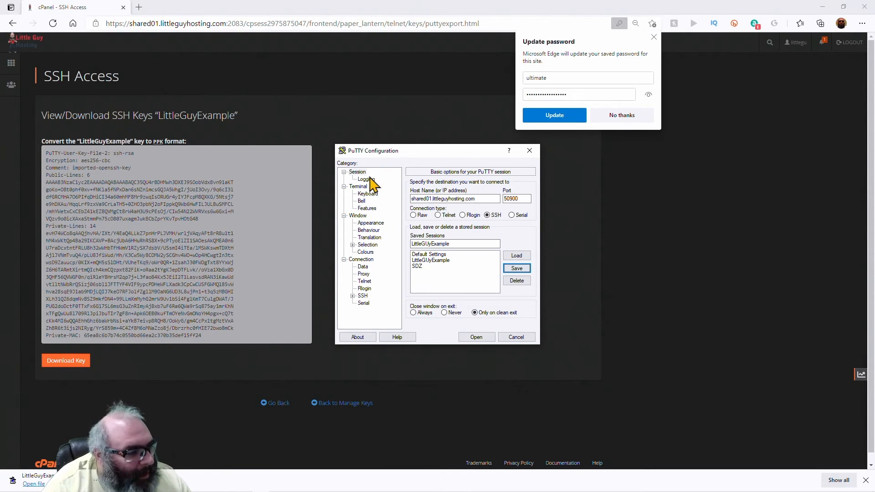
pyautogui.click(363, 297)
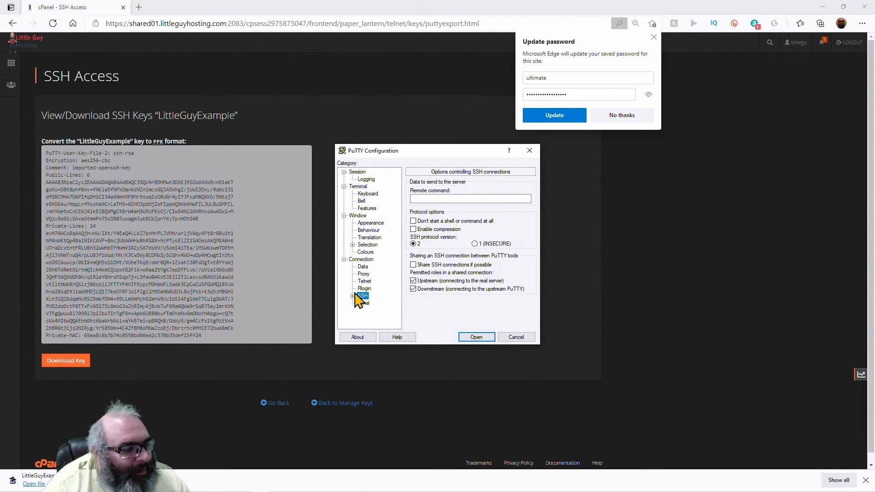
# - Set LittleGuyExample.ppk from Downloads as the private key under Connection > SSH > Auth
pyautogui.click(353, 296)
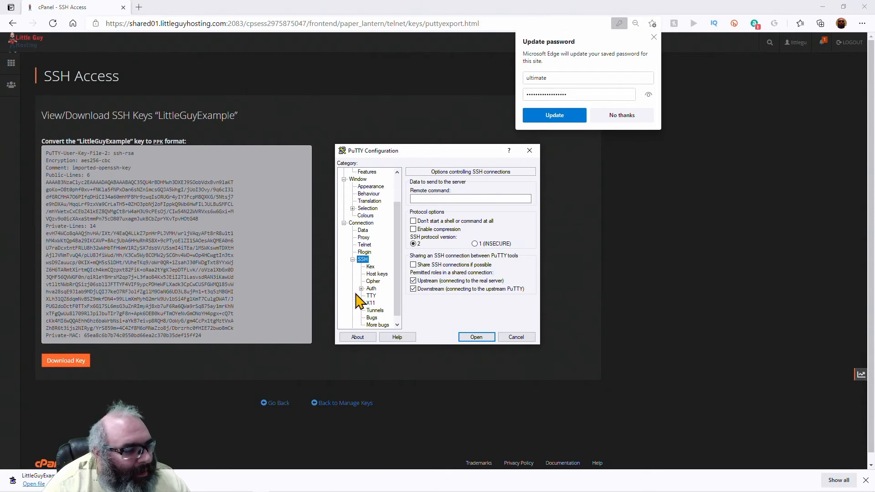
pyautogui.click(377, 274)
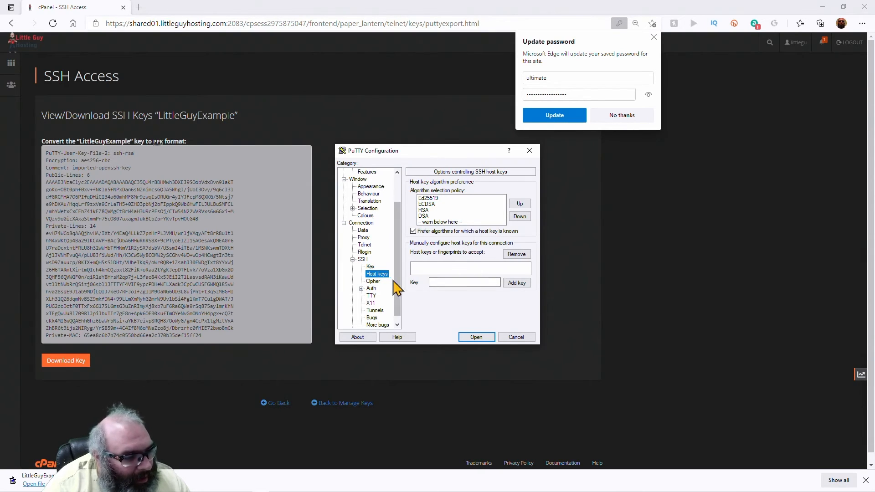
pyautogui.scroll(-1, 391, 283)
pyautogui.click(373, 282)
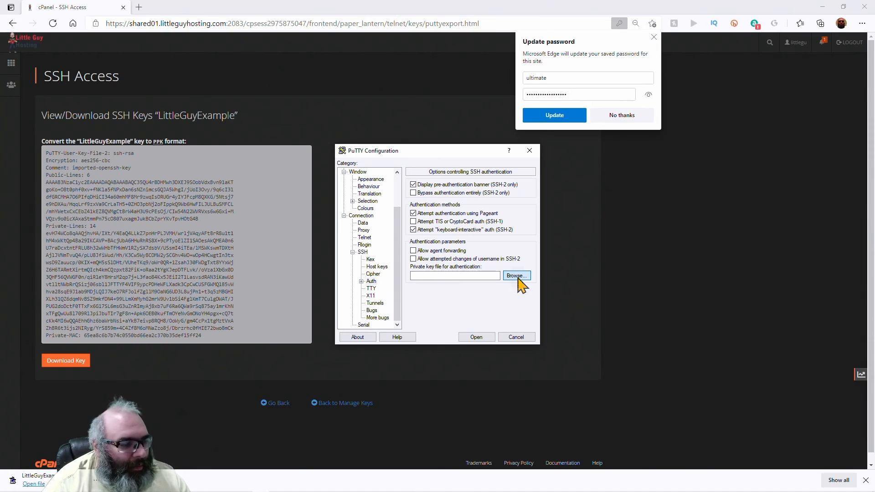
pyautogui.click(505, 275)
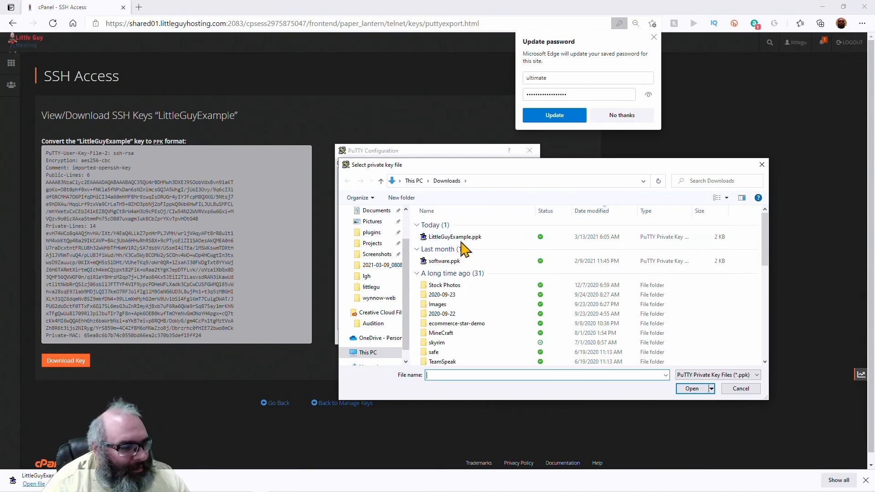
pyautogui.click(444, 238)
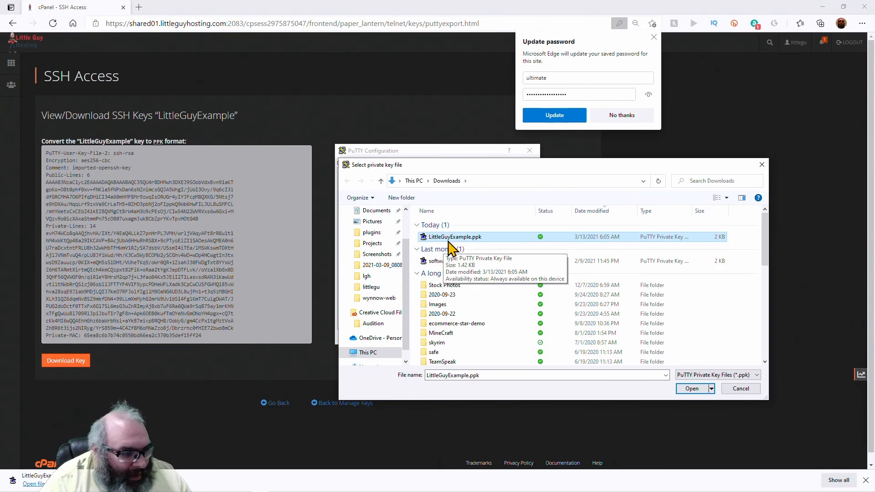
pyautogui.doubleClick(474, 238)
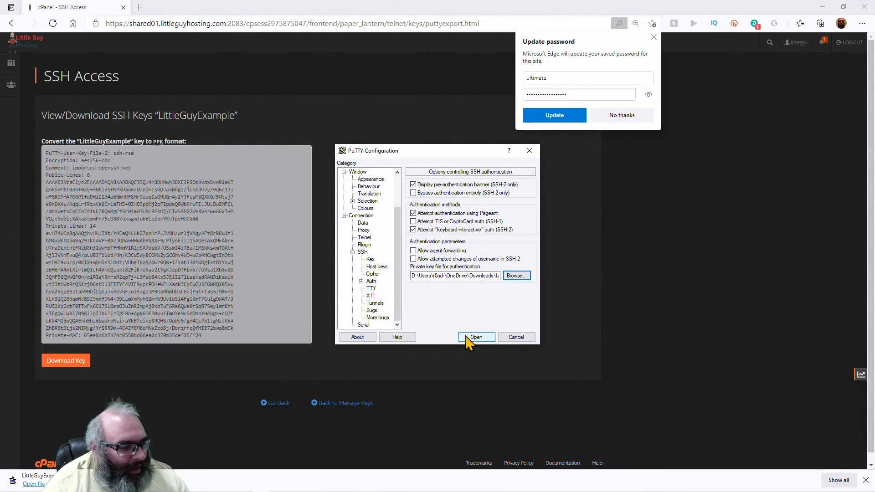
# - Save the key setting into the LittleGUyExample session and open the connection
pyautogui.scroll(2, 365, 193)
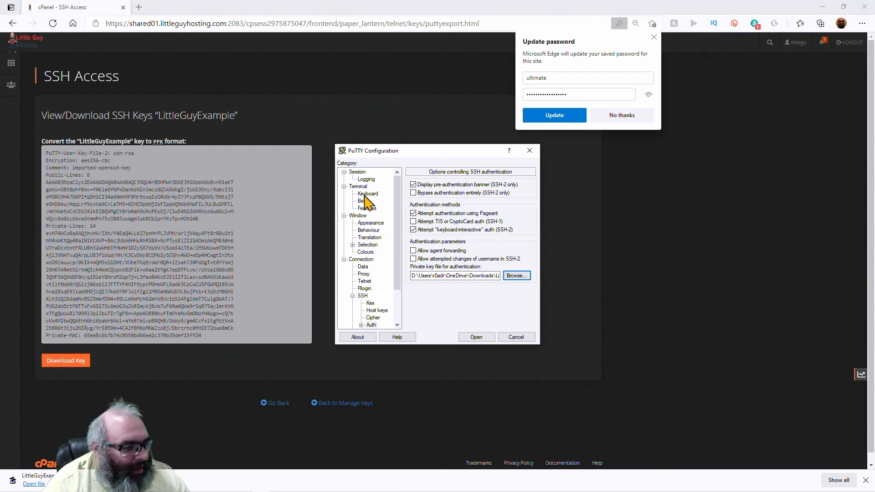
pyautogui.click(358, 171)
pyautogui.click(519, 270)
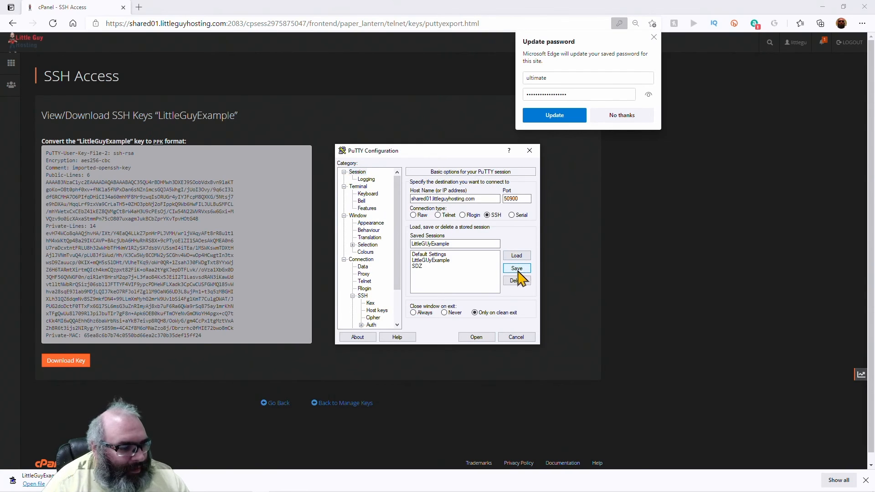
pyautogui.click(472, 338)
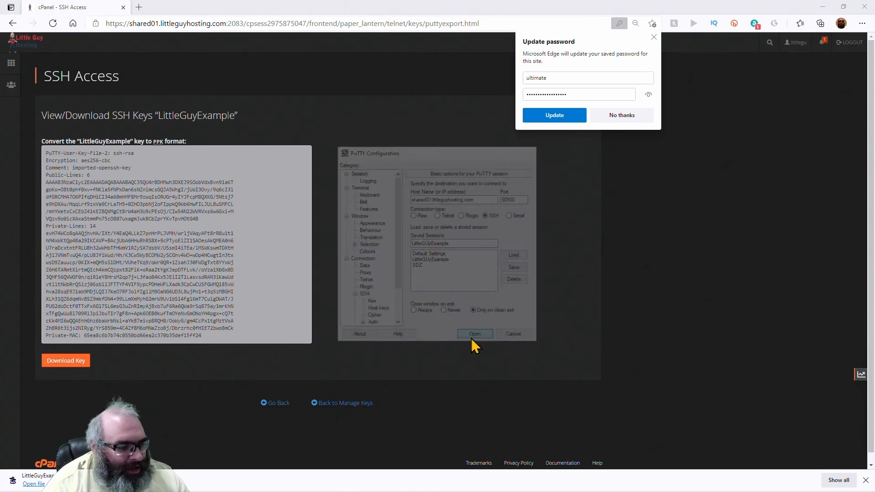
# - Accept the host key, log in with the username and key passphrase, and run ls
pyautogui.click(378, 312)
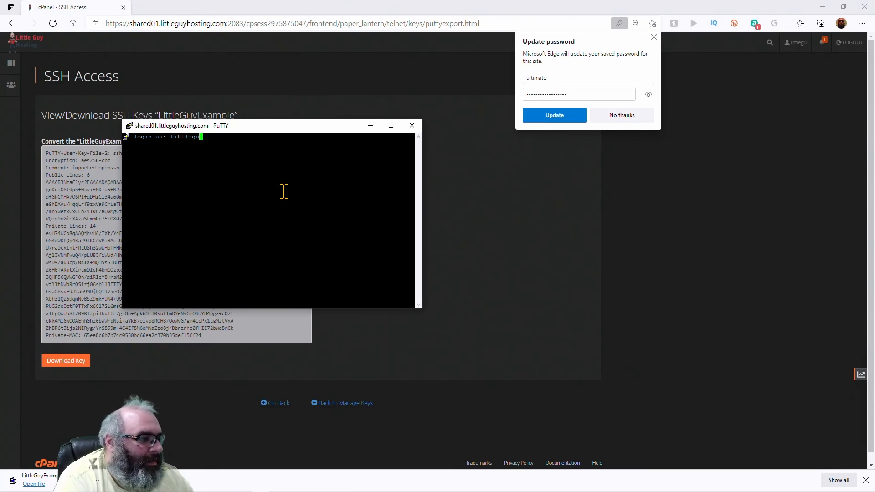
pyautogui.press('Return')
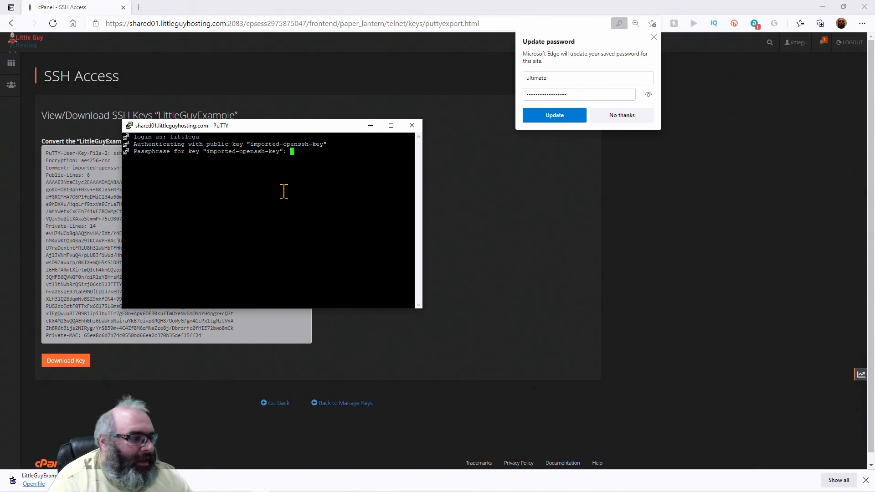
pyautogui.press('Return')
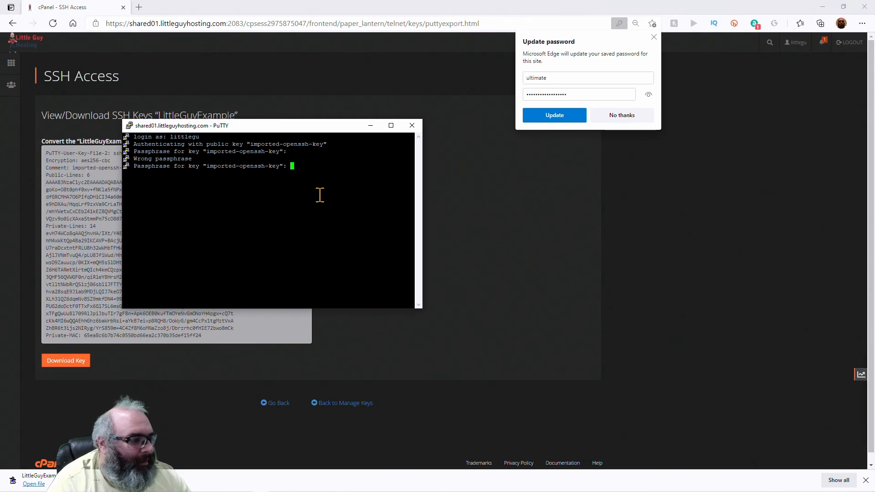
pyautogui.press('Return')
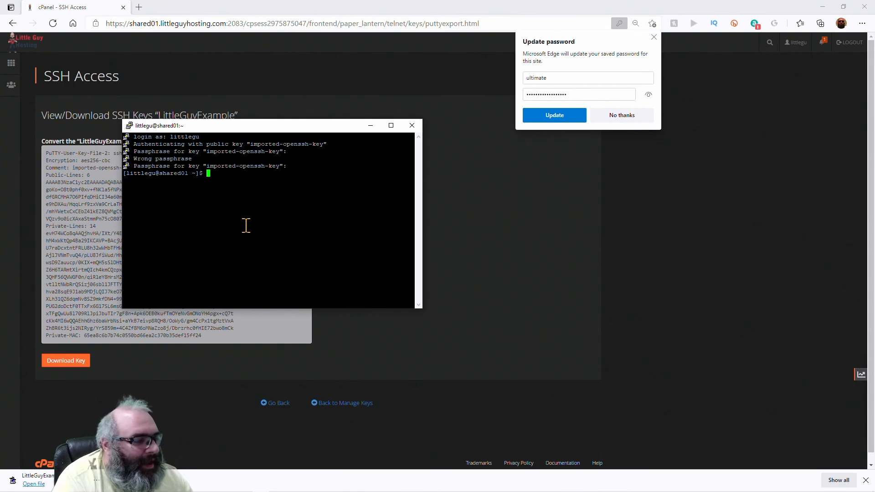
pyautogui.press('Return')
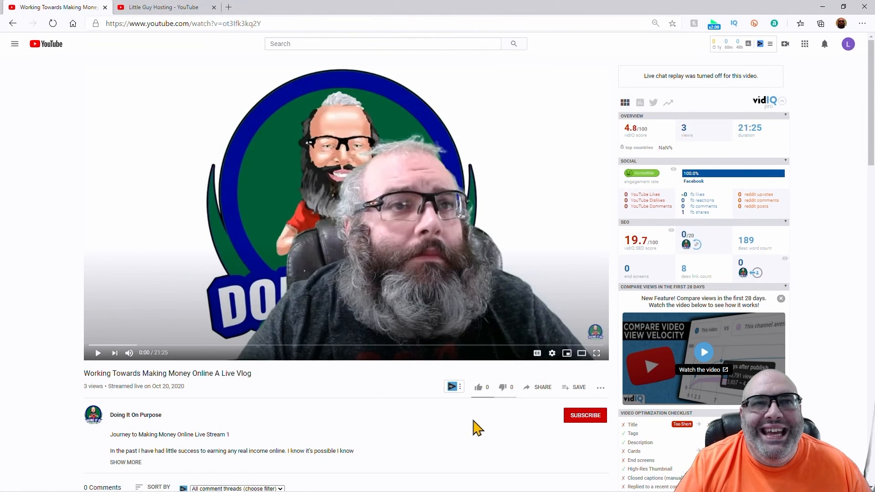
# - Like the 'Working Towards Making Money Online A Live Vlog' video on YouTube
pyautogui.click(479, 390)
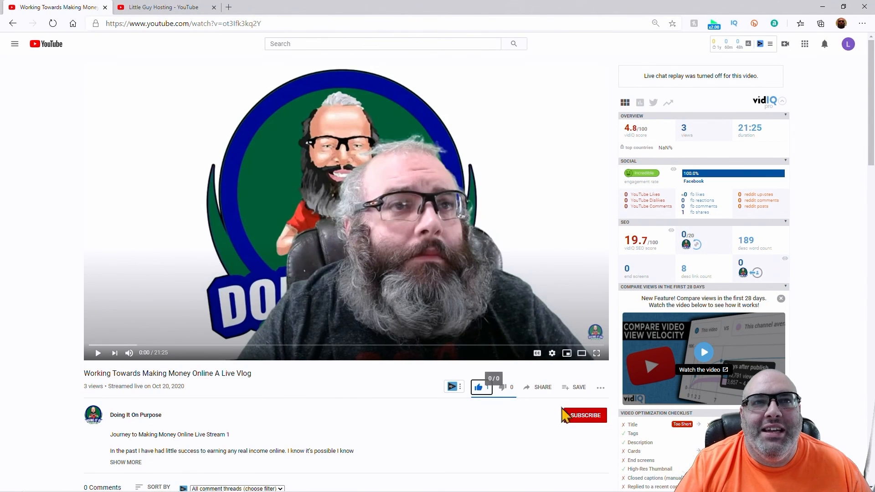